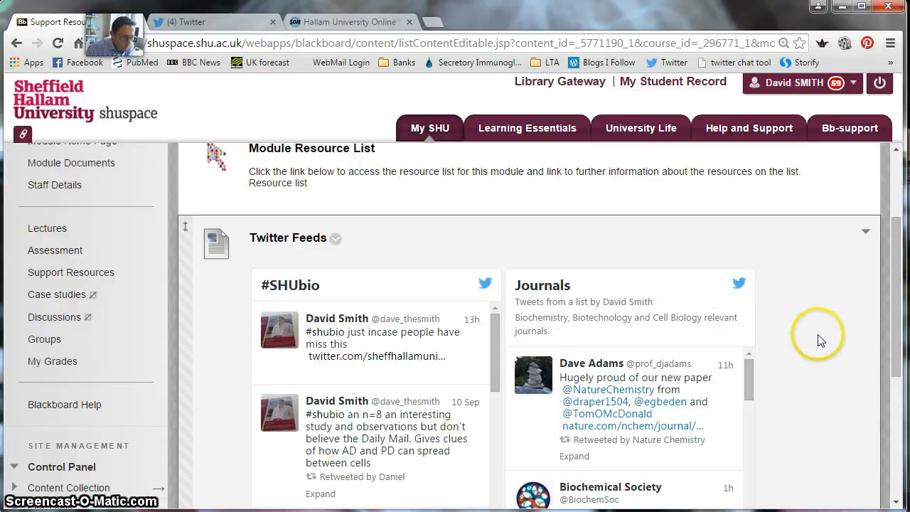
Create a new content item in Support Resources and name it "Twitter Feed Example".
scroll(214, 306, "up", 2)
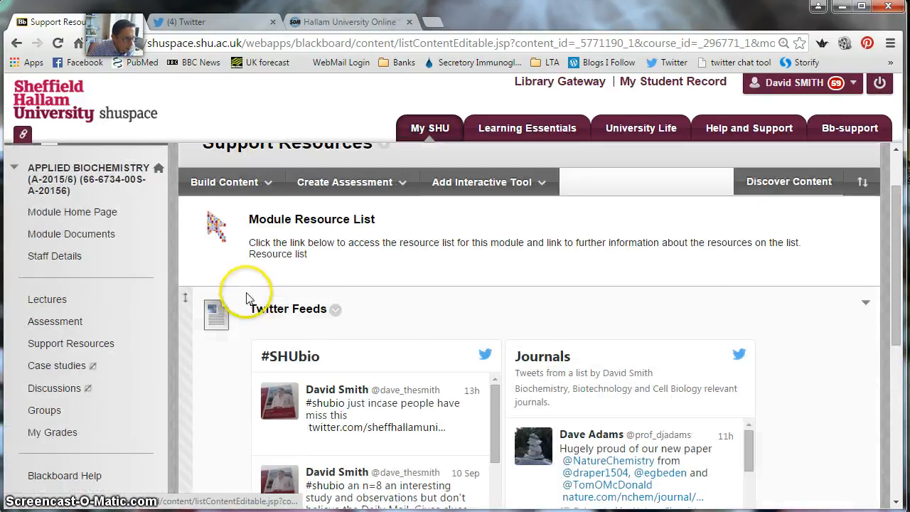
left_click(224, 253)
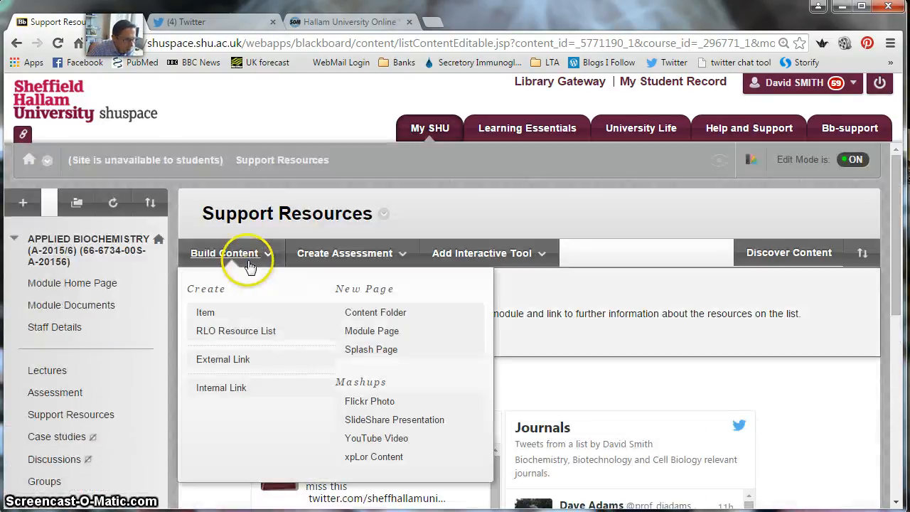
left_click(206, 313)
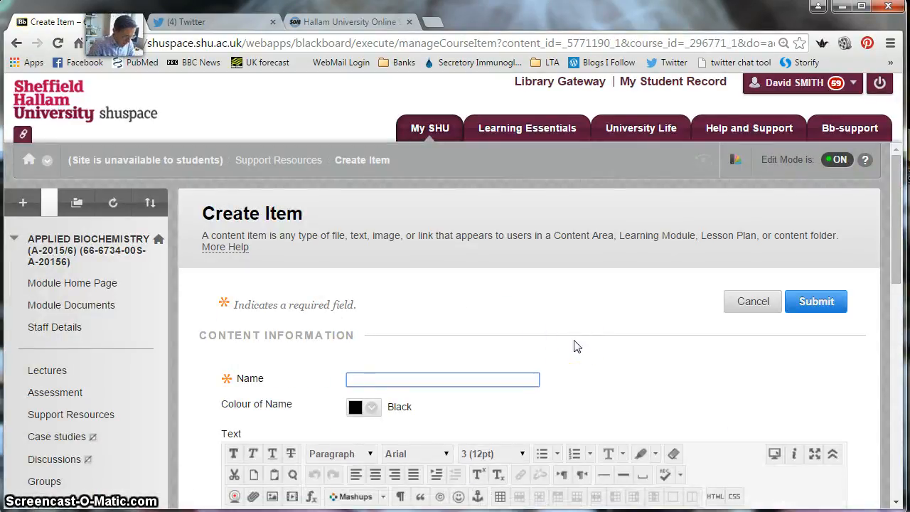
type("Twitter Feed Example")
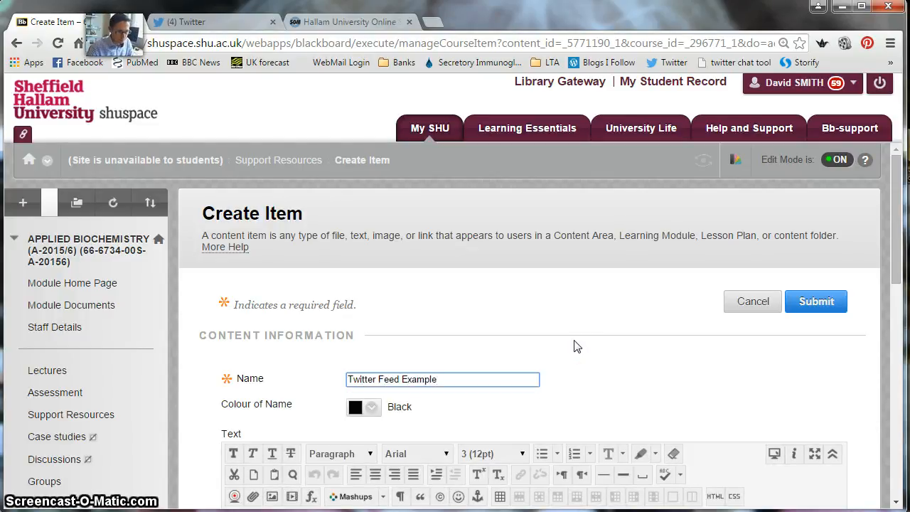
Insert a table with 2 columns and 1 row in the item's text body and widen it to about 641 px.
scroll(587, 334, "down", 2)
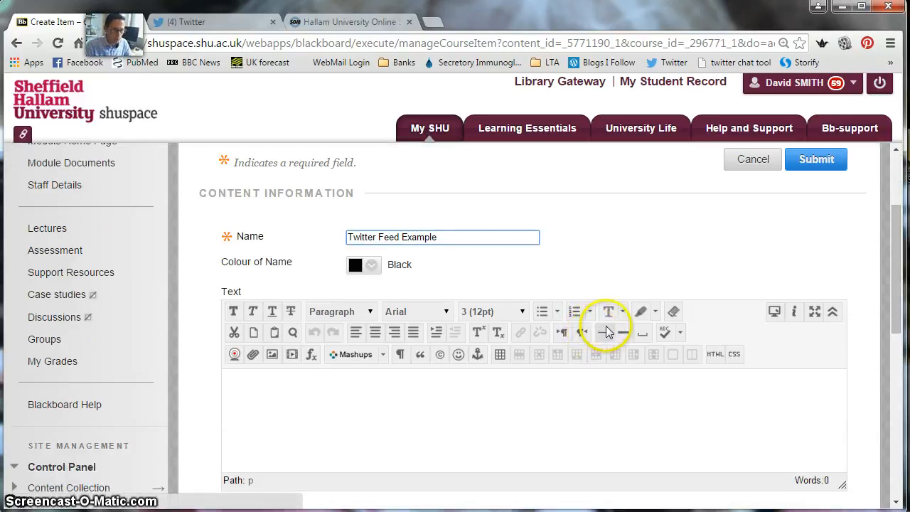
left_click(407, 386)
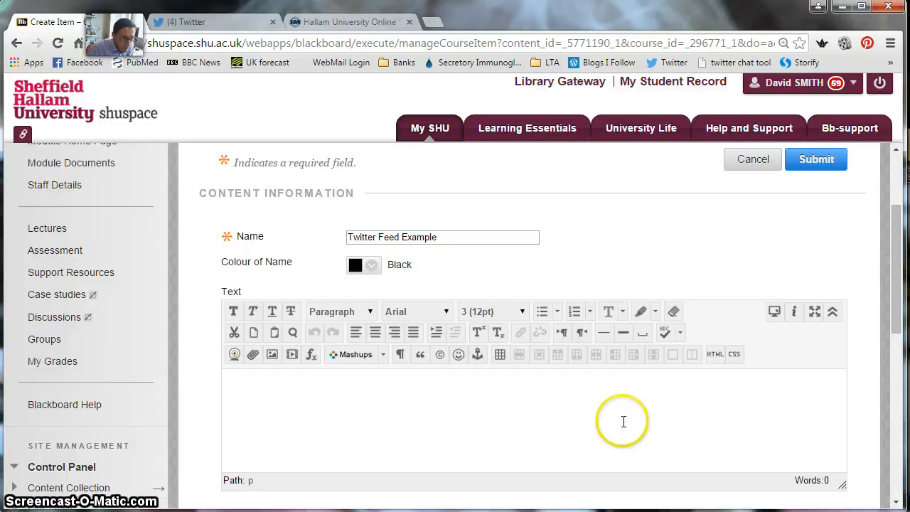
left_click(499, 356)
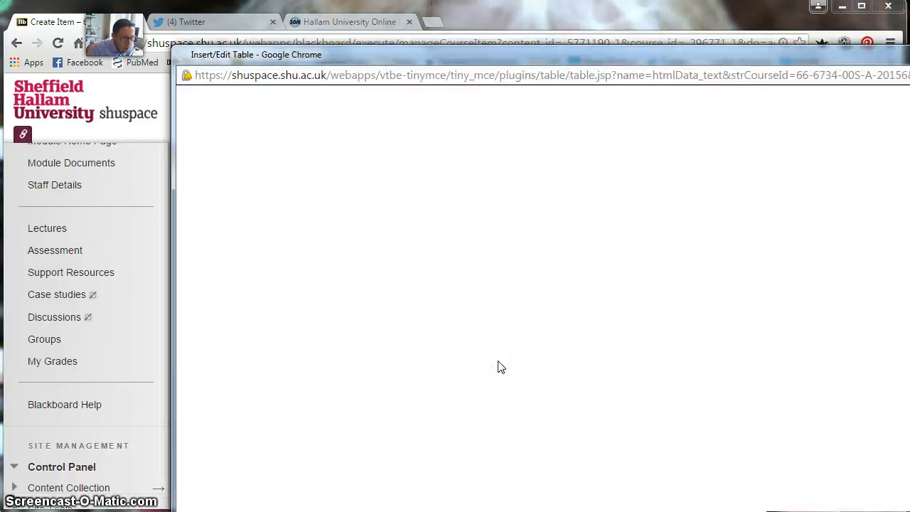
left_click_drag(332, 43, 239, 92)
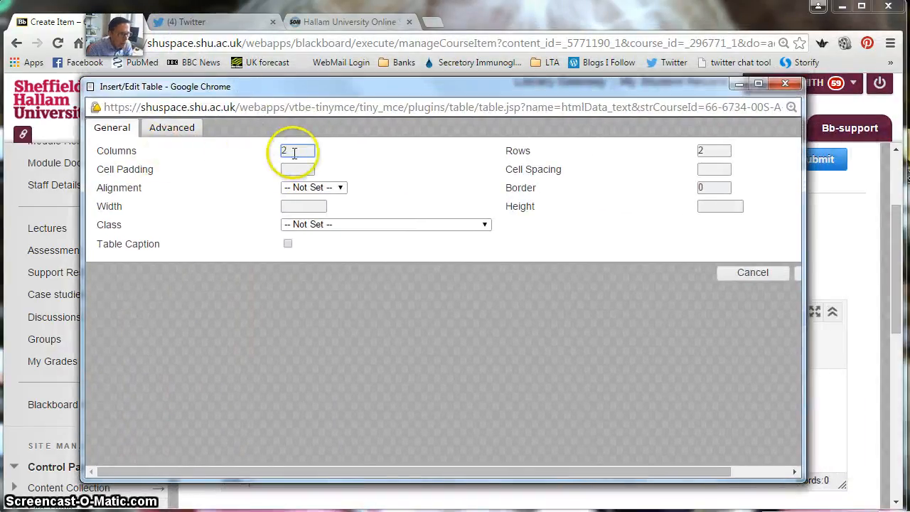
double_click(700, 148)
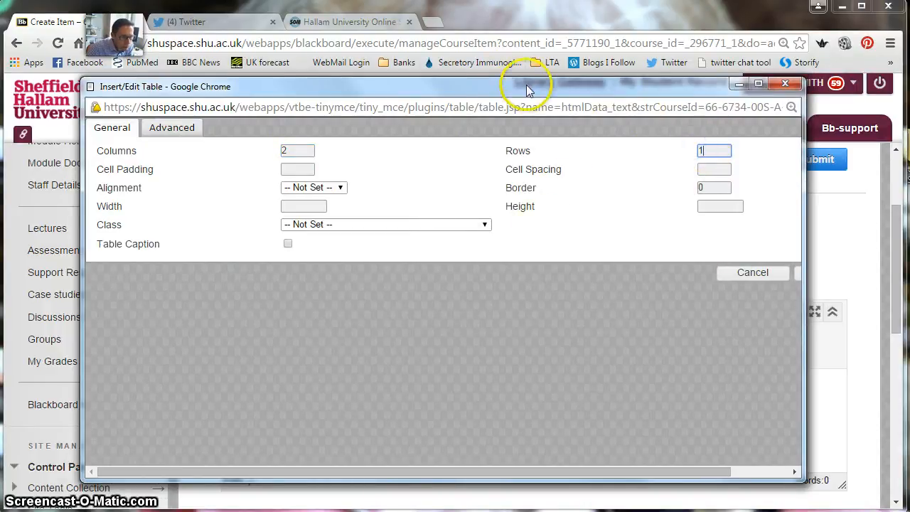
left_click_drag(523, 89, 510, 88)
left_click_drag(690, 471, 768, 472)
left_click(747, 276)
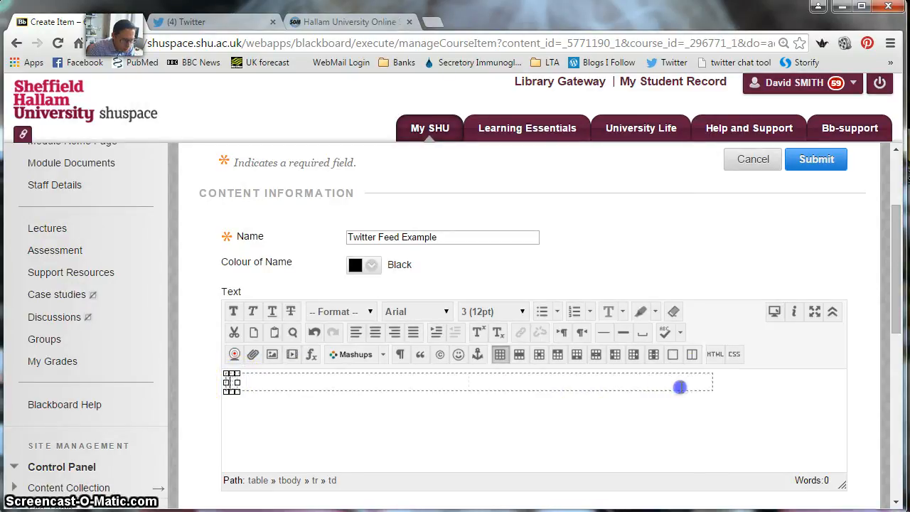
left_click_drag(671, 386, 685, 386)
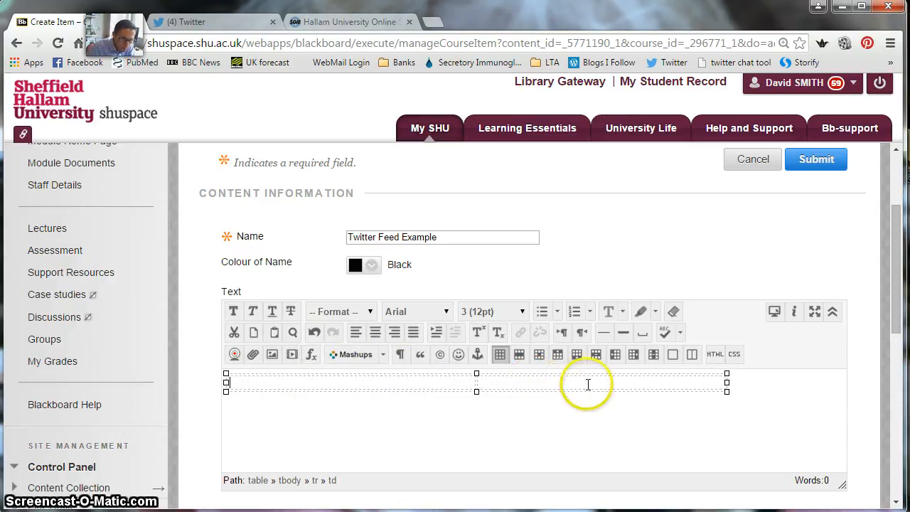
Open the HTML source of the item's text and enter the placeholders "insert here" and "and insert here" in the two table cells.
left_click_drag(898, 292, 882, 355)
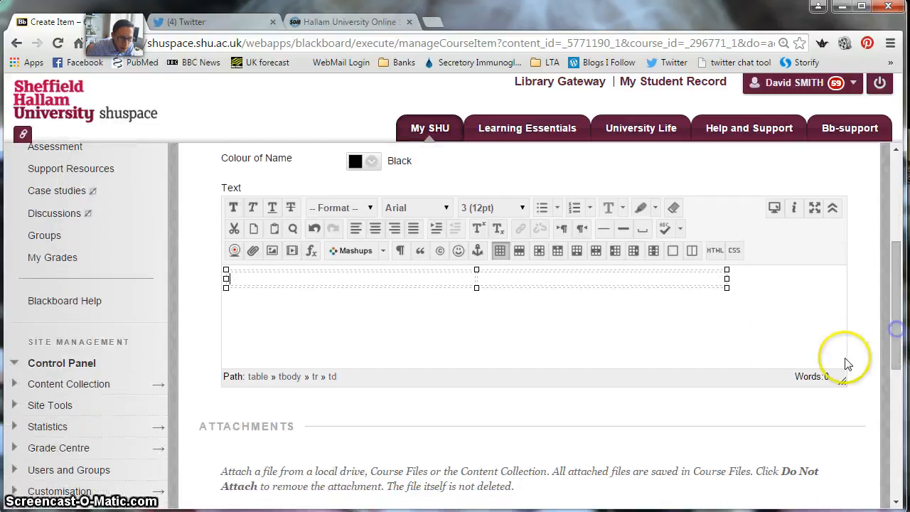
left_click(715, 250)
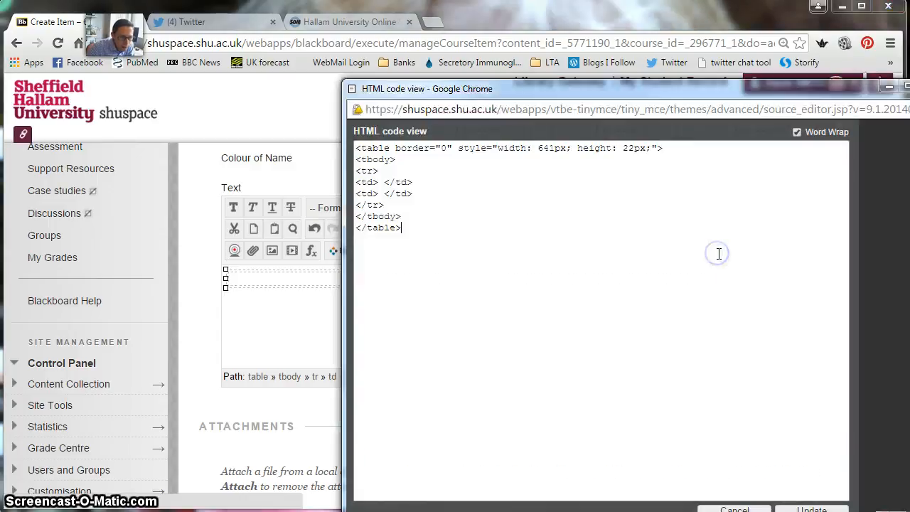
left_click_drag(618, 94, 492, 49)
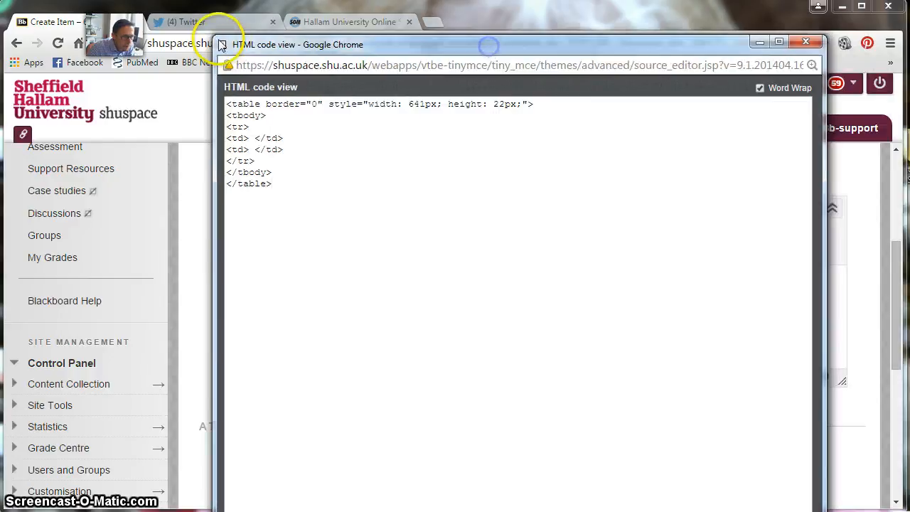
left_click_drag(224, 36, 281, 102)
left_click_drag(435, 115, 362, 64)
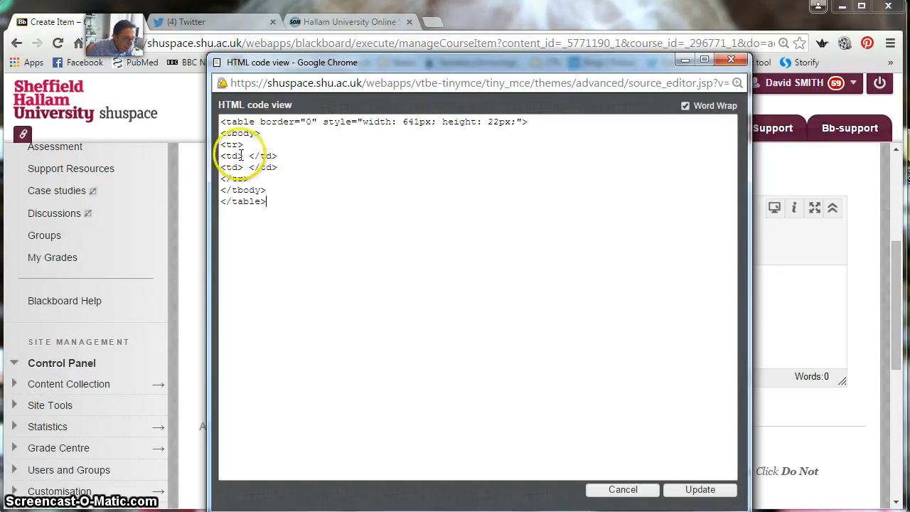
left_click_drag(280, 166, 216, 158)
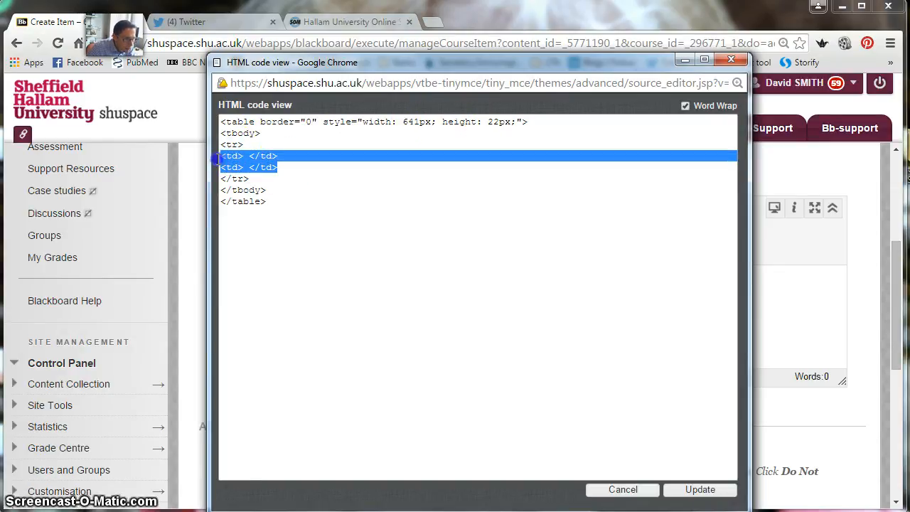
left_click(321, 188)
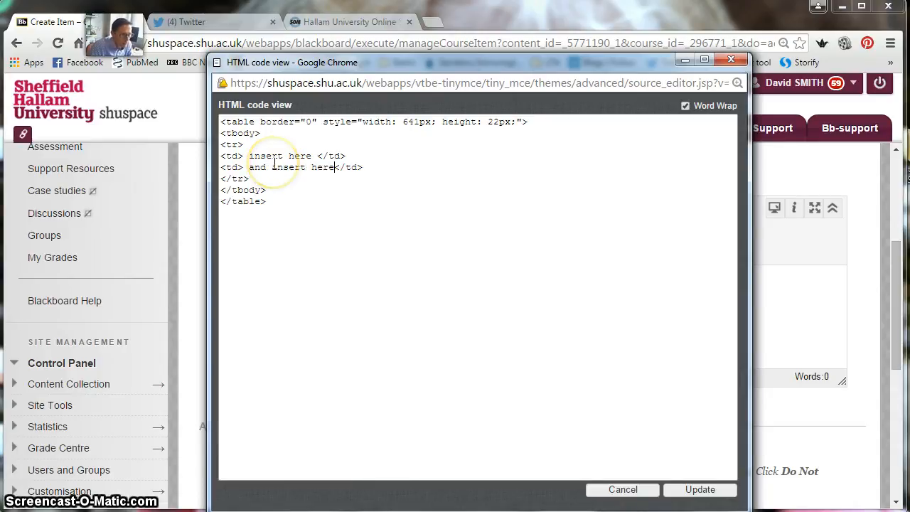
Put each cell's placeholder text on its own line, with blank lines separating it from the opening and closing td tags.
left_click(249, 156)
key("Return")
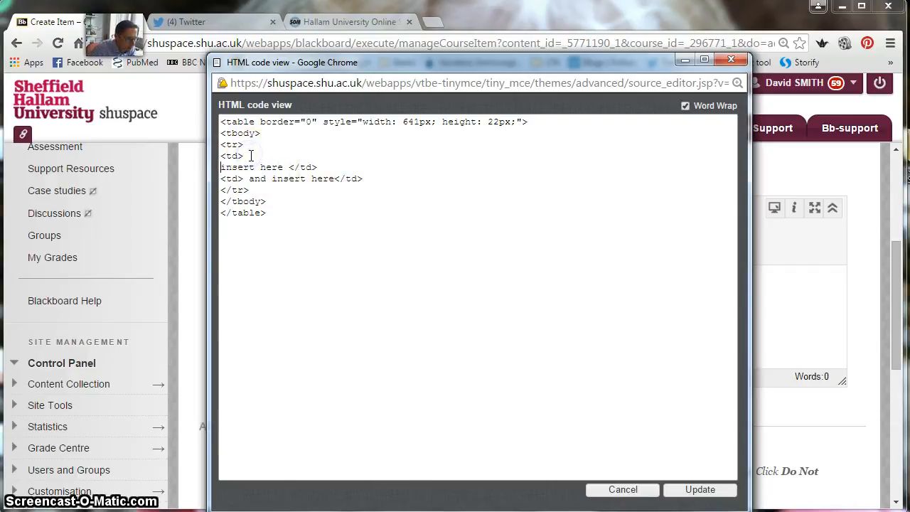
key("Return")
left_click(290, 179)
key("Return")
key("Return")
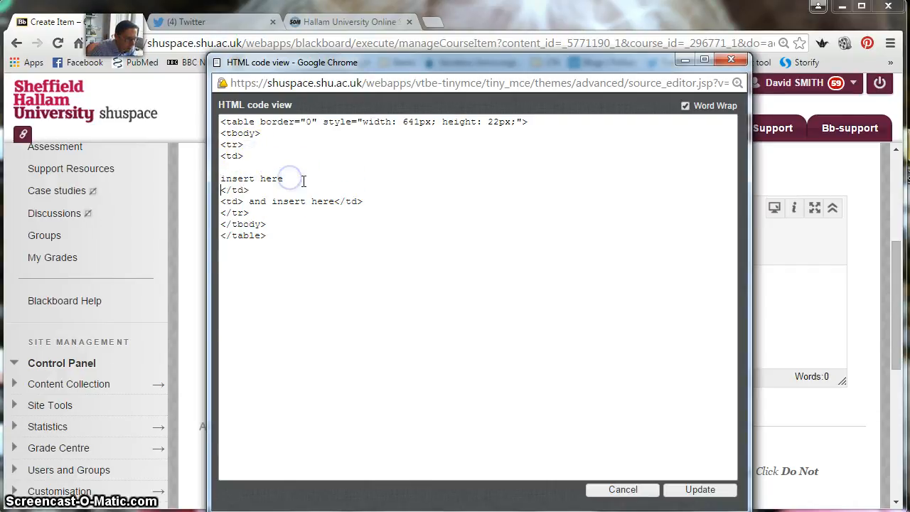
left_click(249, 212)
key("Return")
key("Return")
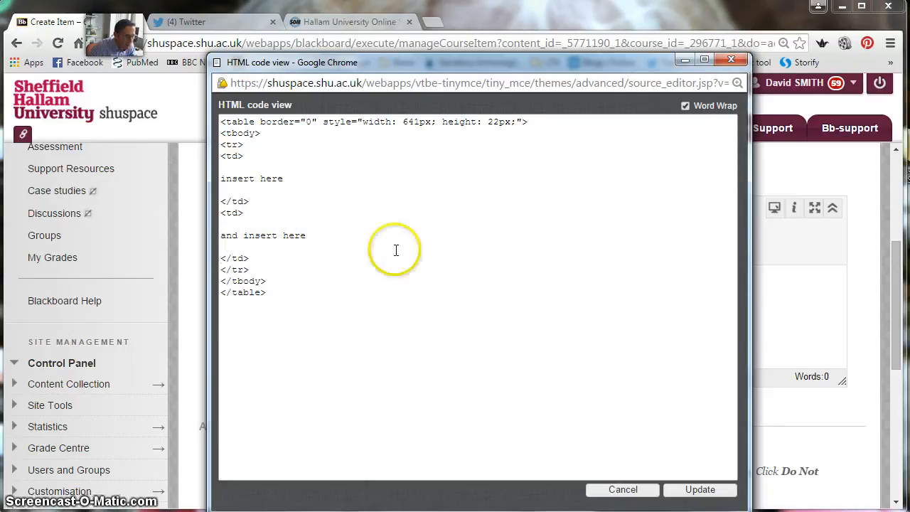
left_click_drag(500, 71, 455, 66)
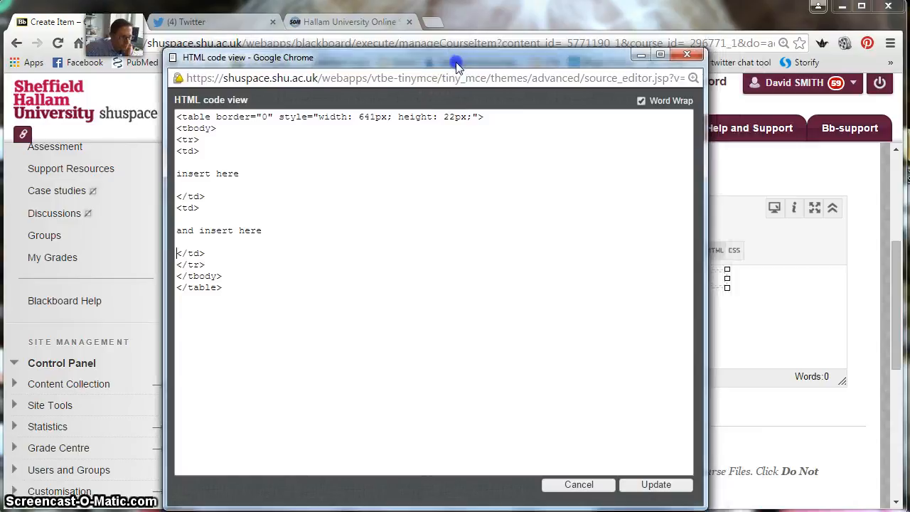
Switch to Twitter and open the widget management page in the account settings.
left_click(219, 22)
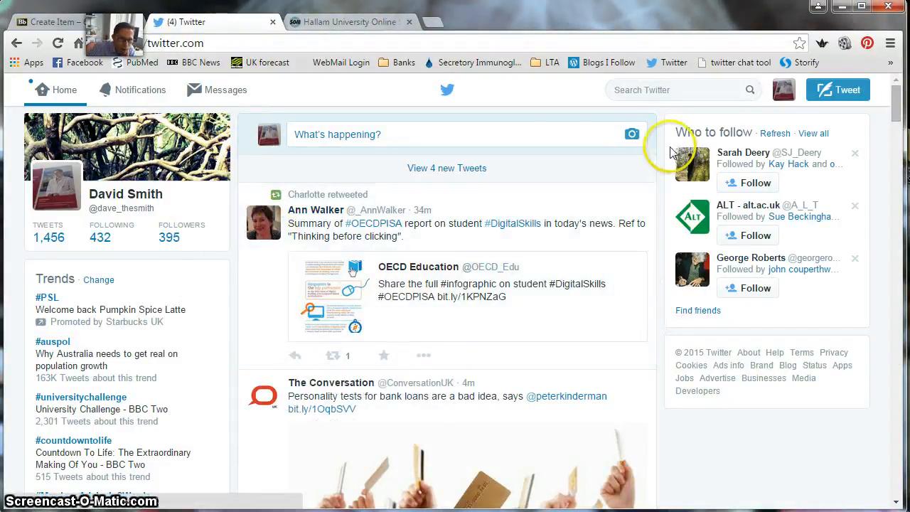
left_click(785, 98)
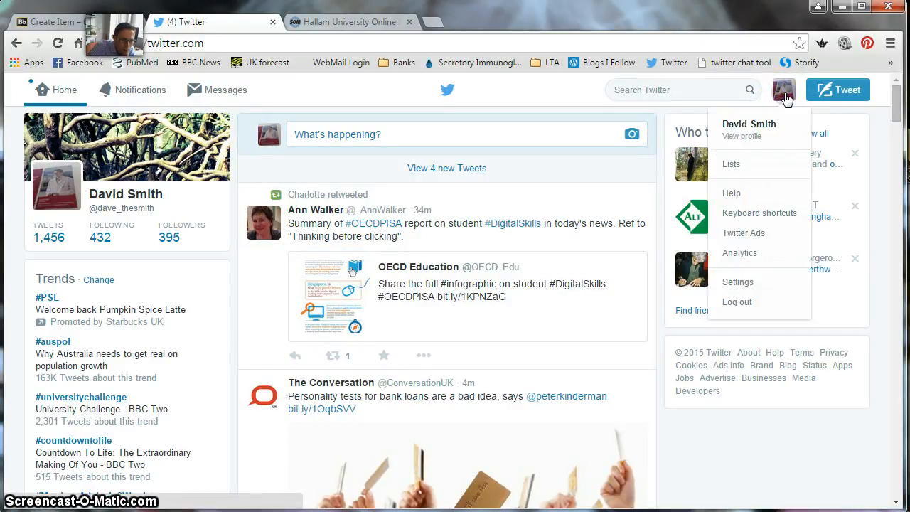
left_click(742, 284)
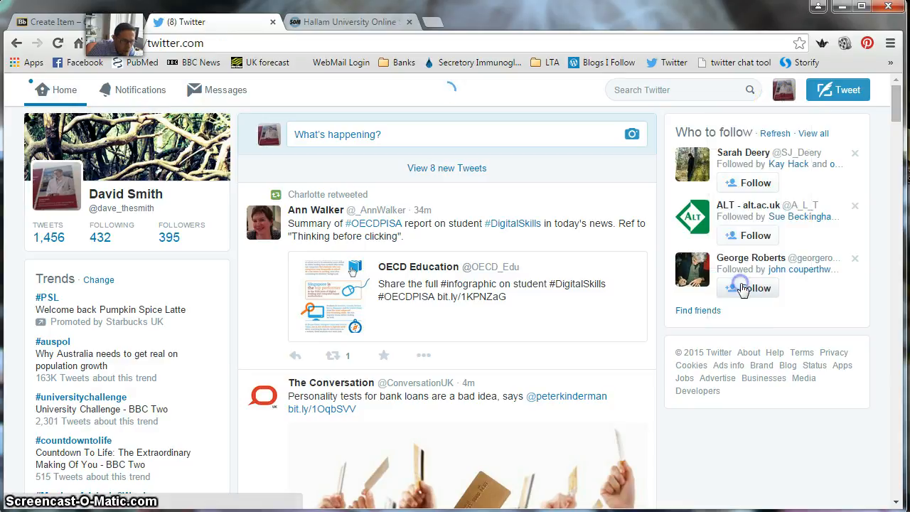
scroll(209, 291, "down", 2)
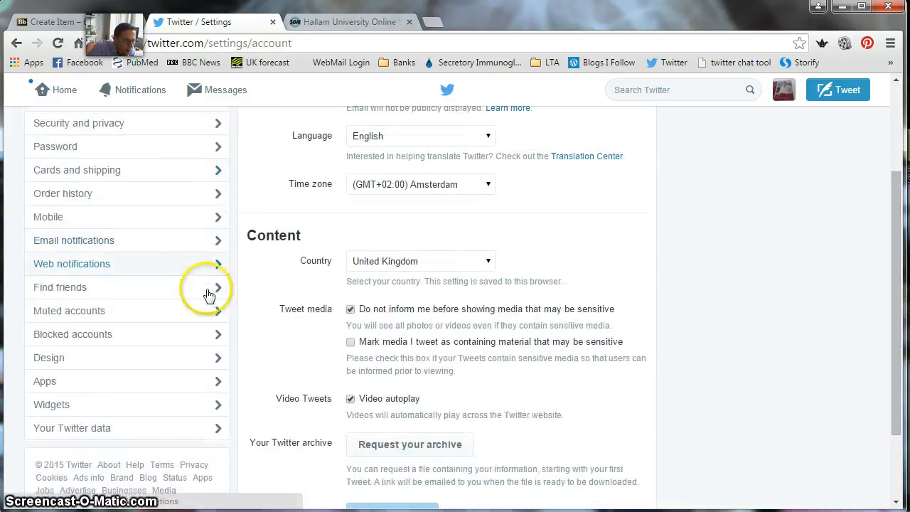
left_click(51, 406)
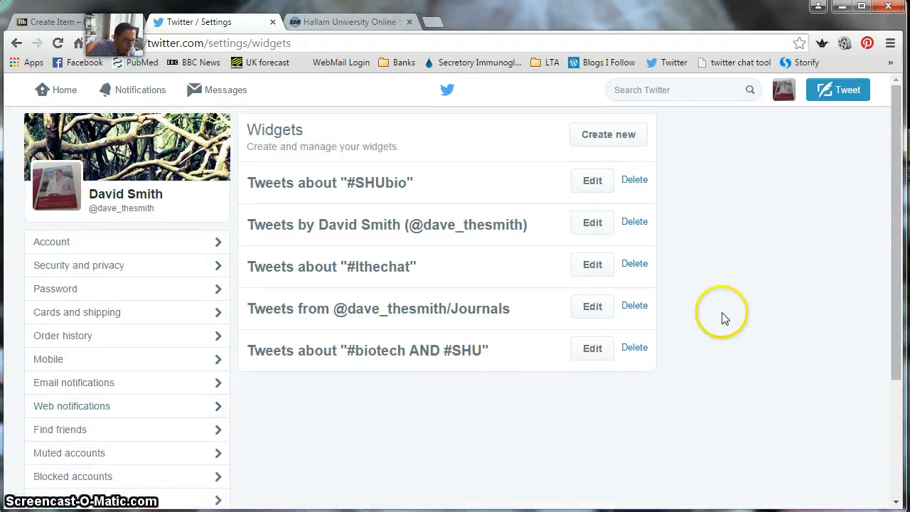
scroll(722, 316, "down", 1)
scroll(724, 318, "up", 1)
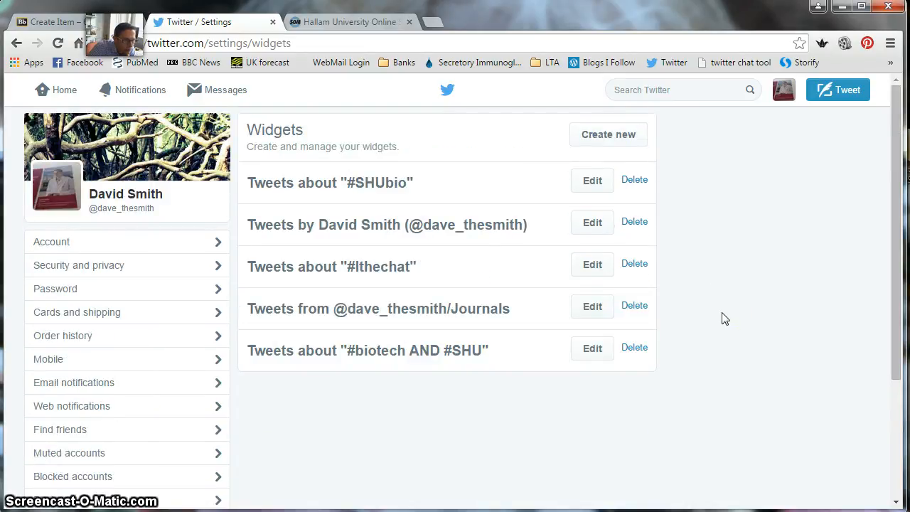
Create a new search widget with the search query "#lthechat", keeping the default options.
left_click(622, 143)
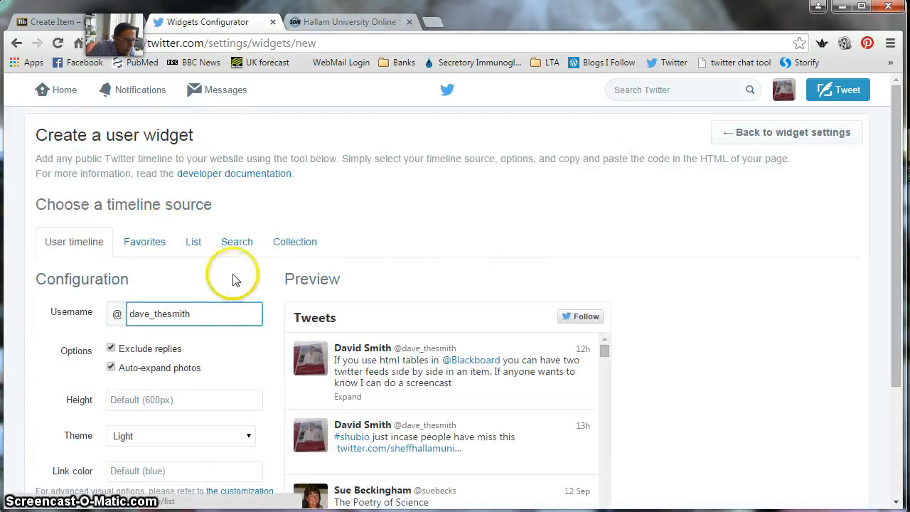
left_click(239, 245)
double_click(149, 314)
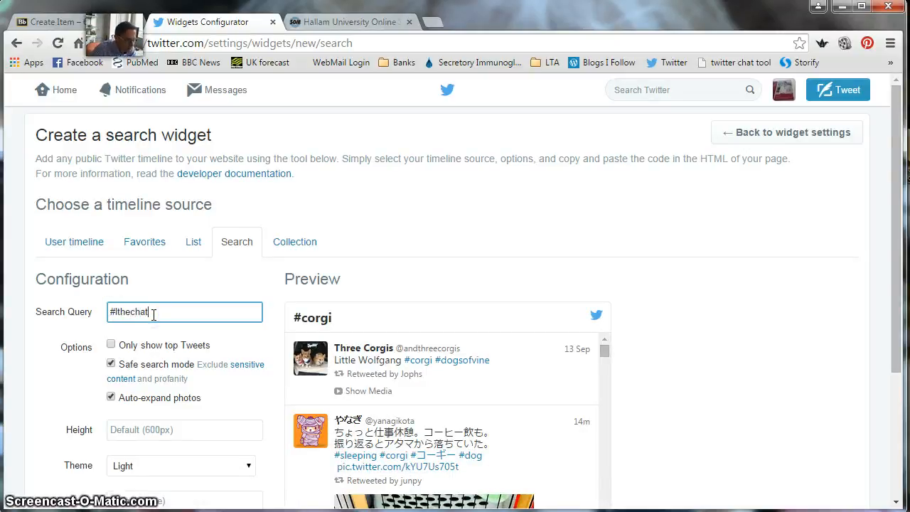
type("lthechat")
scroll(739, 286, "down", 1)
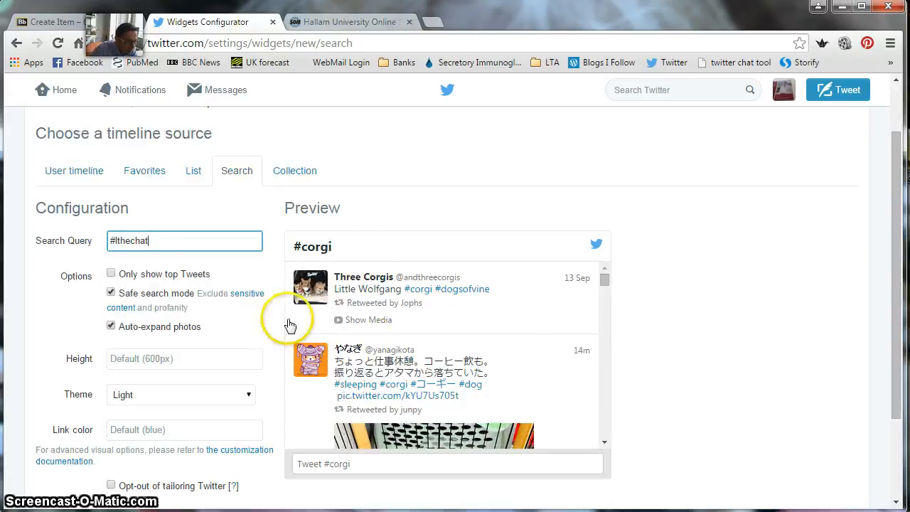
left_click(768, 265)
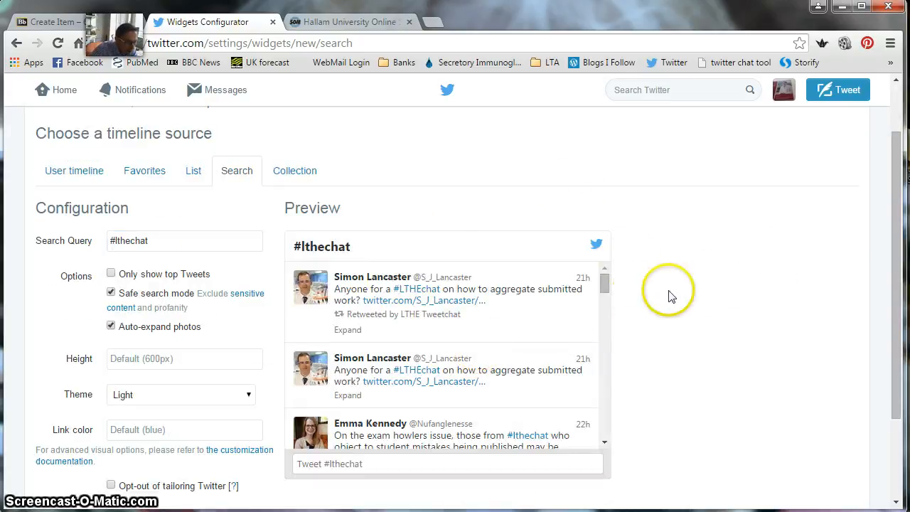
scroll(683, 292, "down", 1)
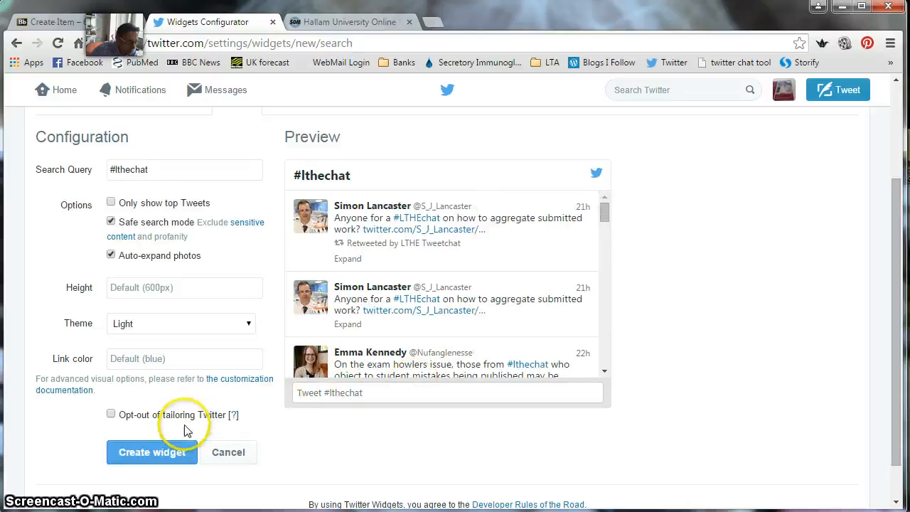
left_click(143, 459)
scroll(141, 464, "down", 2)
left_click(135, 415)
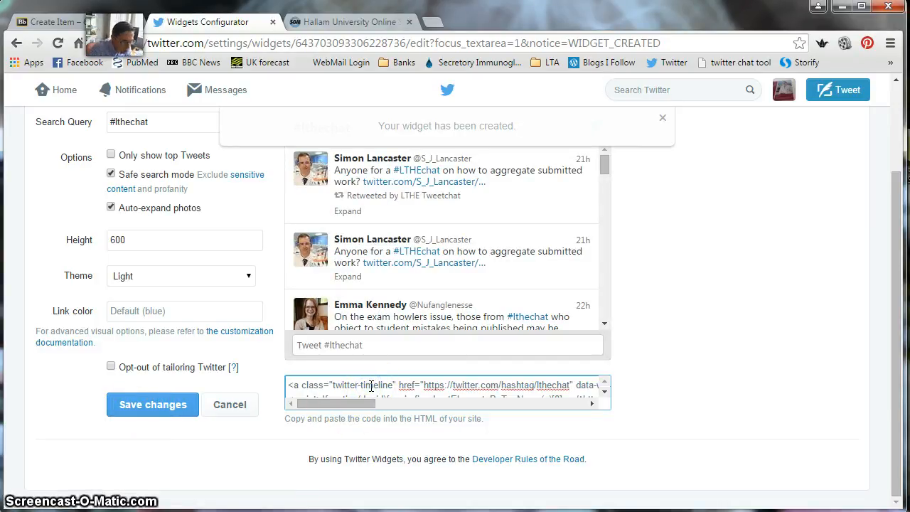
Select the whole embed code of the #lthechat widget and save the widget's settings.
key("ctrl+a")
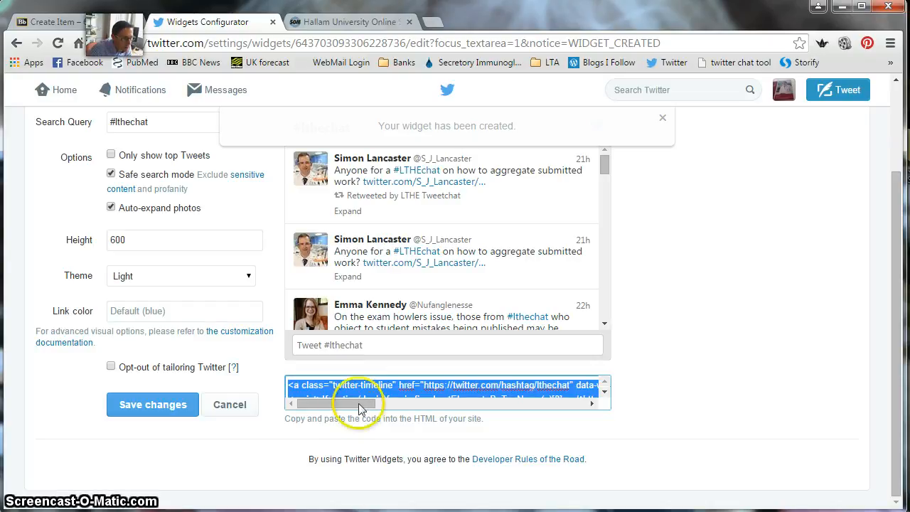
left_click(173, 413)
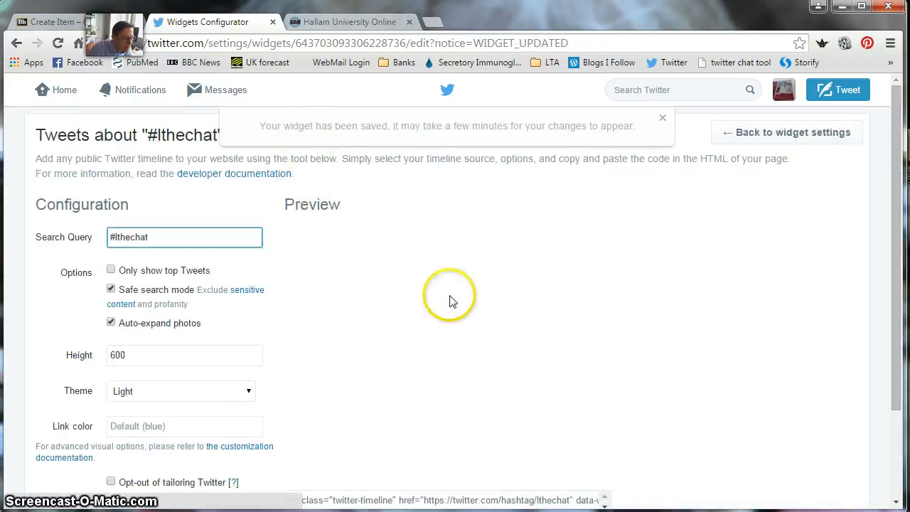
Switch back to Blackboard's HTML code view and replace the placeholder "insert here" in the first table cell with the #lthechat embed code.
left_click(78, 22)
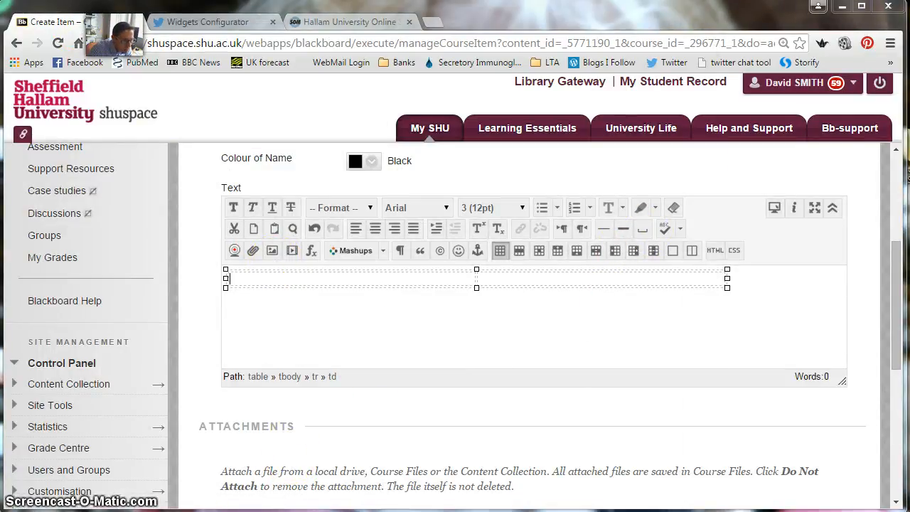
key("alt+Tab")
left_click_drag(246, 175, 223, 175)
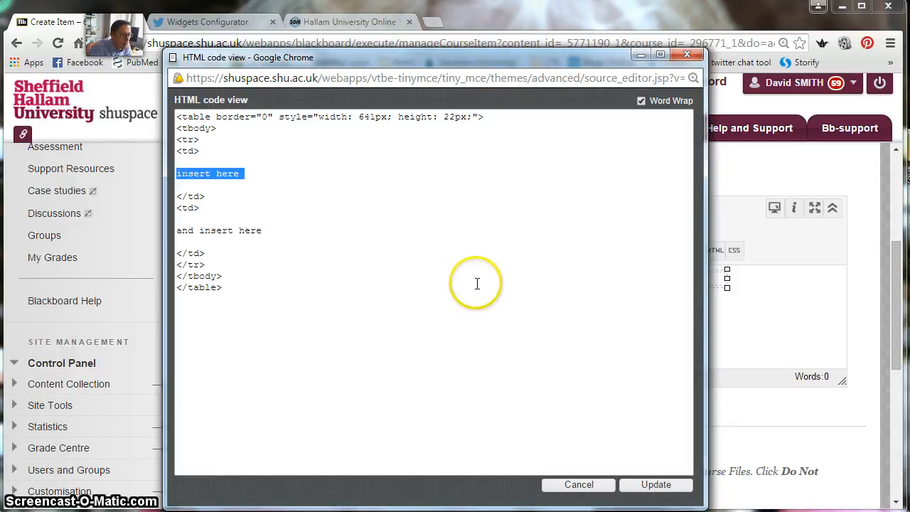
key("ctrl+v")
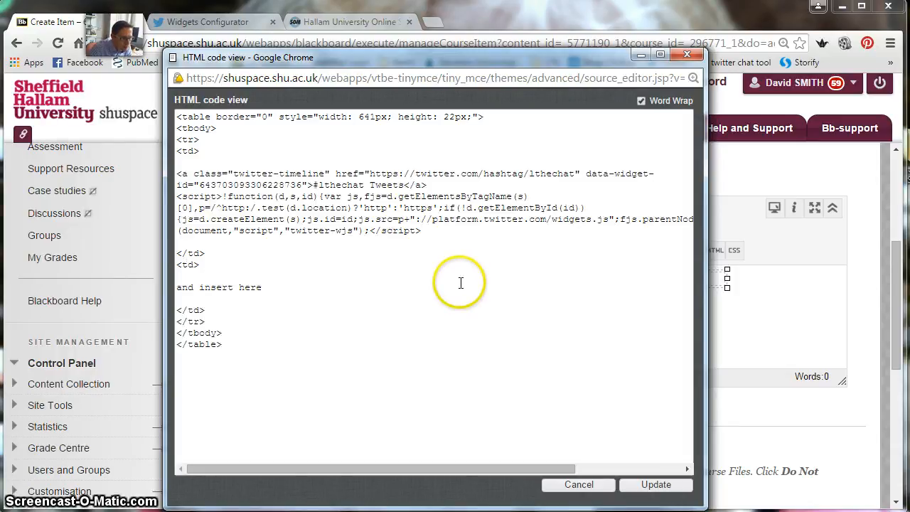
Switch to Twitter, save the #lthechat widget's changes again and return to the widget list.
left_click(223, 25)
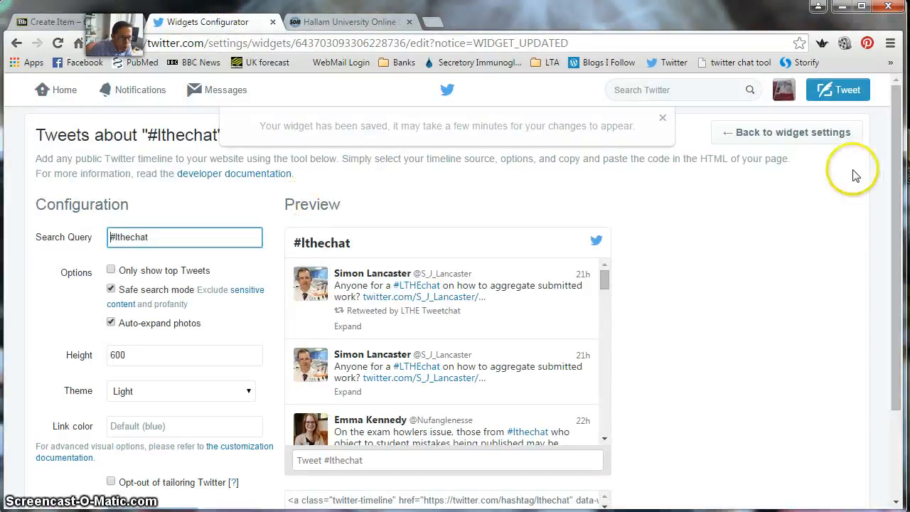
scroll(762, 213, "down", 2)
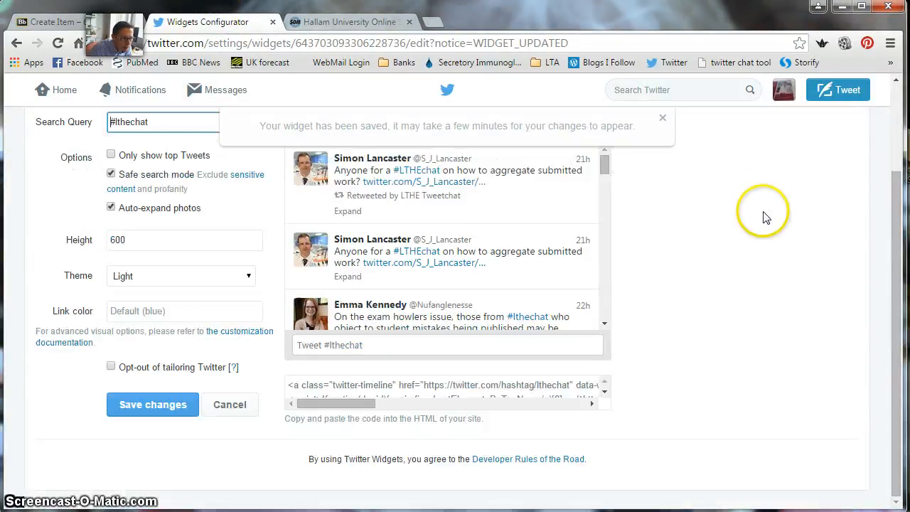
left_click(192, 405)
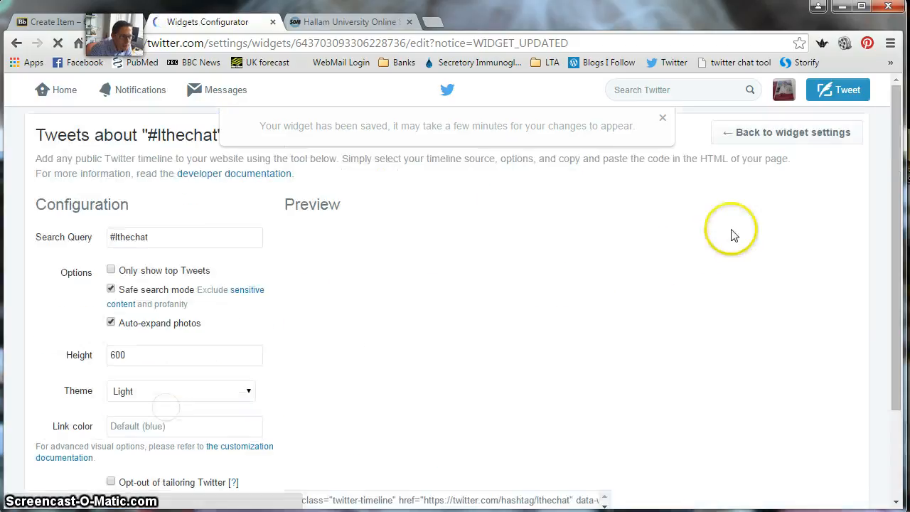
left_click(813, 140)
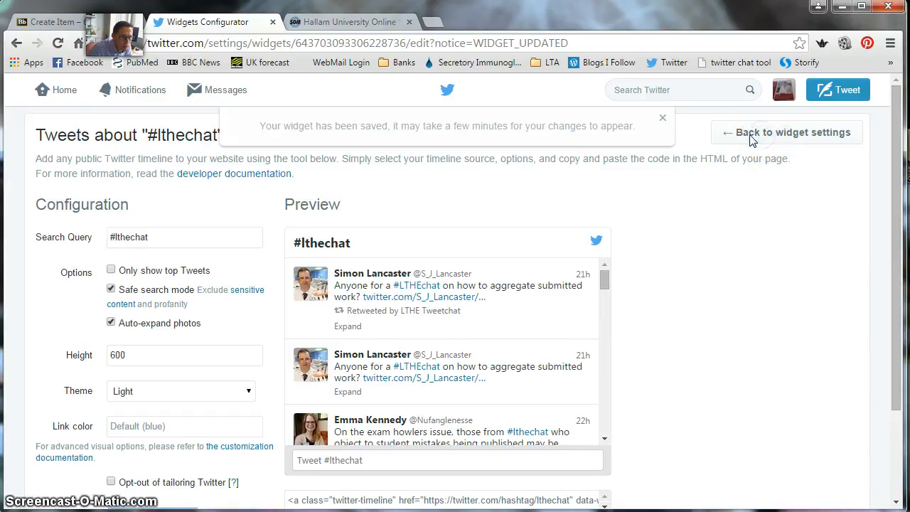
left_click(662, 119)
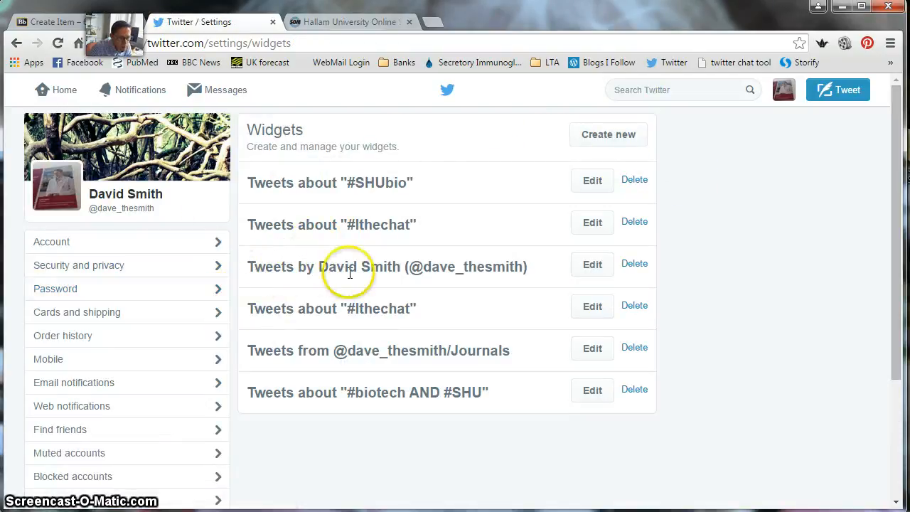
Open the widget for the account owner's own tweets for editing and copy its whole embed code.
left_click(594, 265)
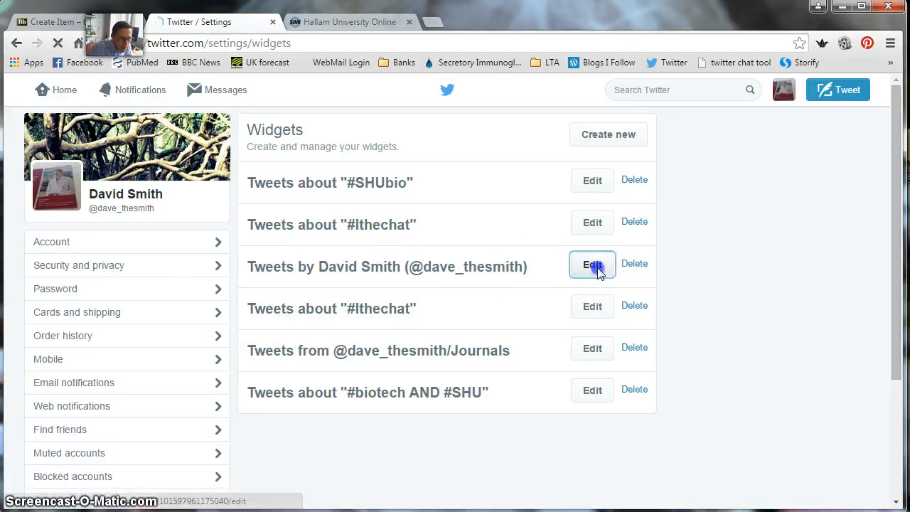
scroll(420, 254, "down", 3)
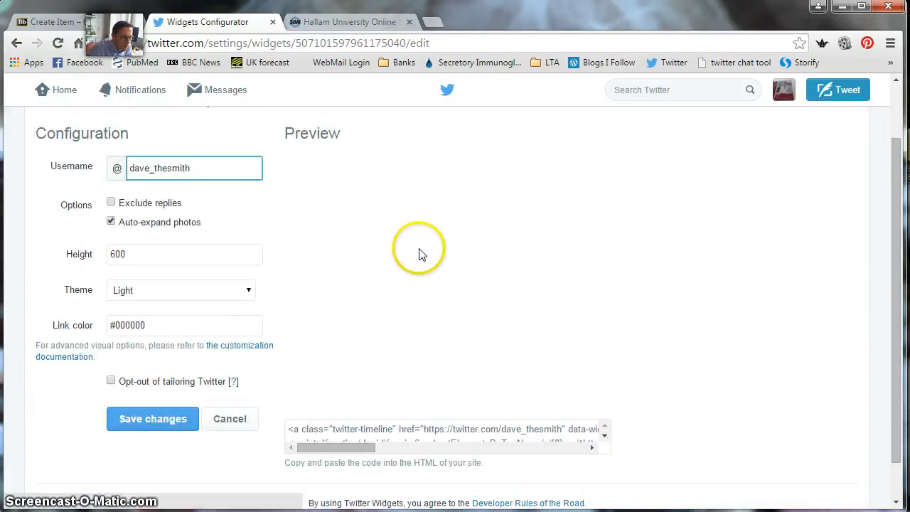
left_click(427, 389)
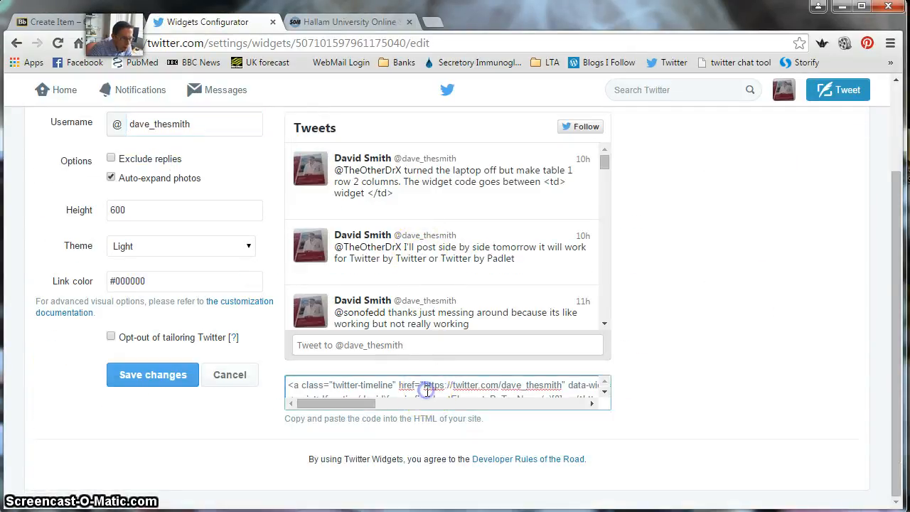
key("ctrl+a")
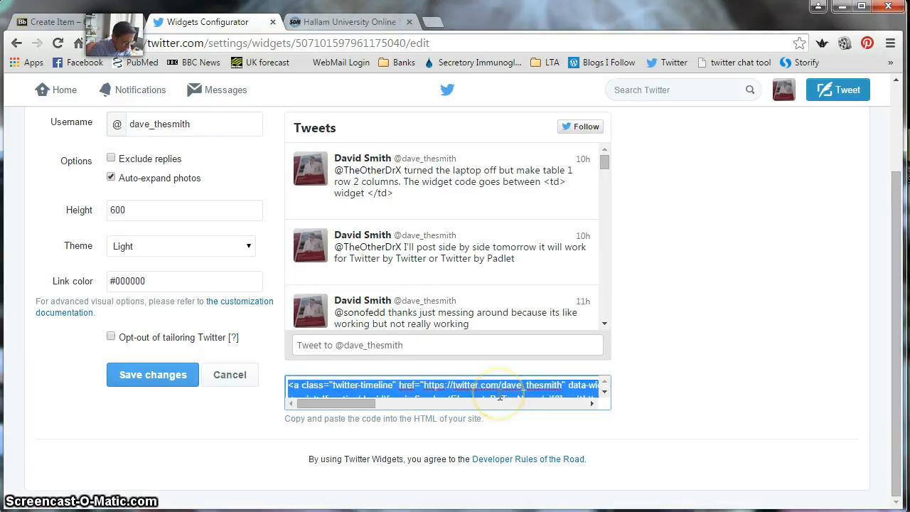
In Blackboard's HTML code view, replace "and insert here" in the second cell with the user timeline embed code and apply the HTML.
left_click(92, 23)
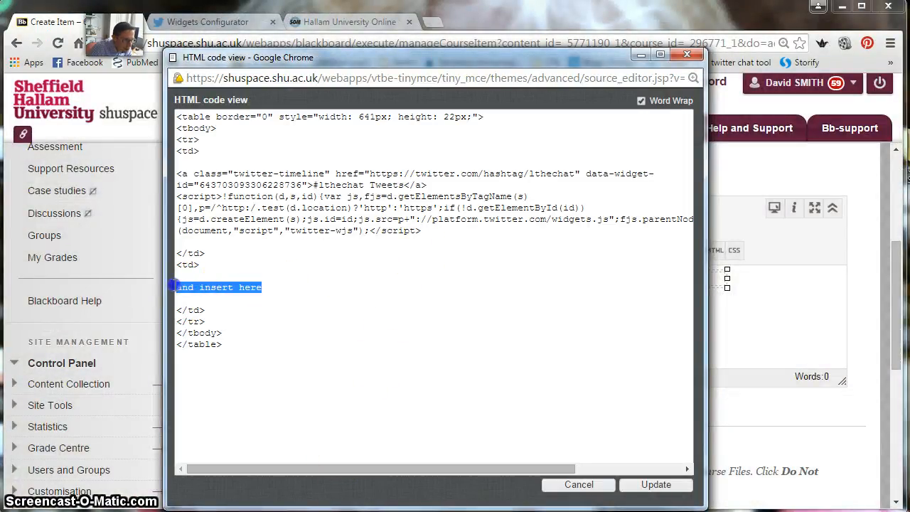
key("ctrl+v")
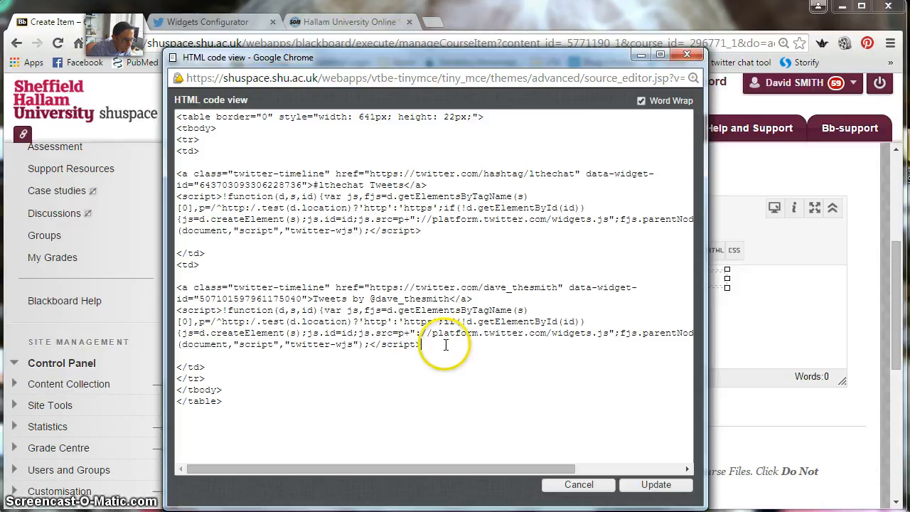
left_click(655, 484)
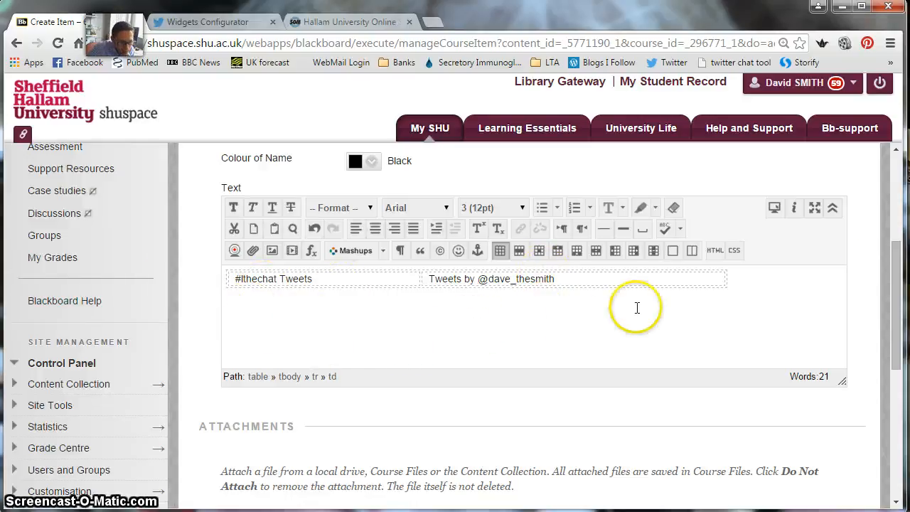
Submit the content item and check the two side-by-side feeds under Twitter Feed Example on the Support Resources page.
left_click_drag(896, 306, 900, 460)
left_click(814, 462)
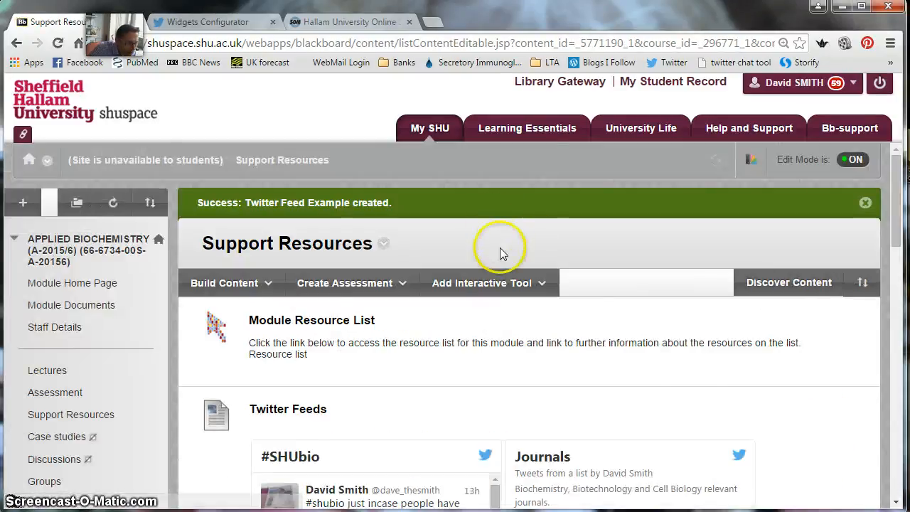
scroll(501, 250, "down", 2)
scroll(499, 246, "up", 1)
scroll(498, 244, "down", 6)
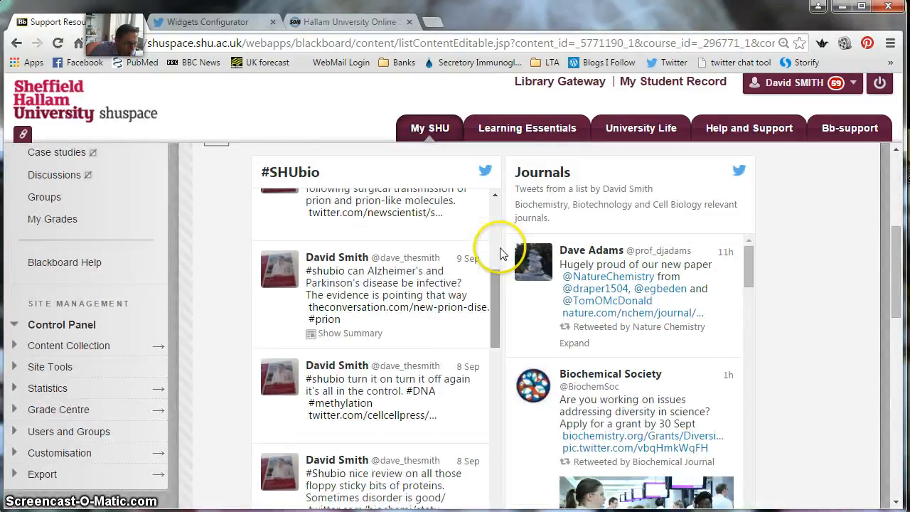
scroll(794, 352, "down", 7)
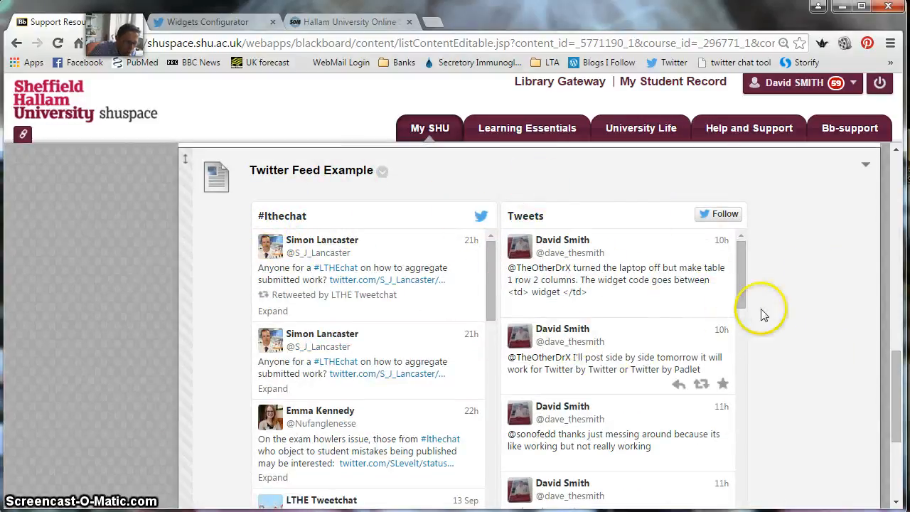
left_click_drag(895, 372, 895, 370)
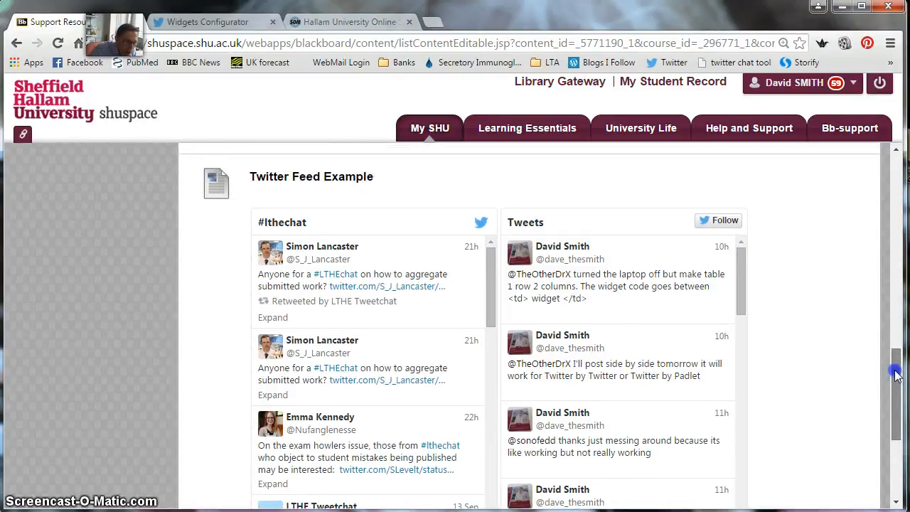